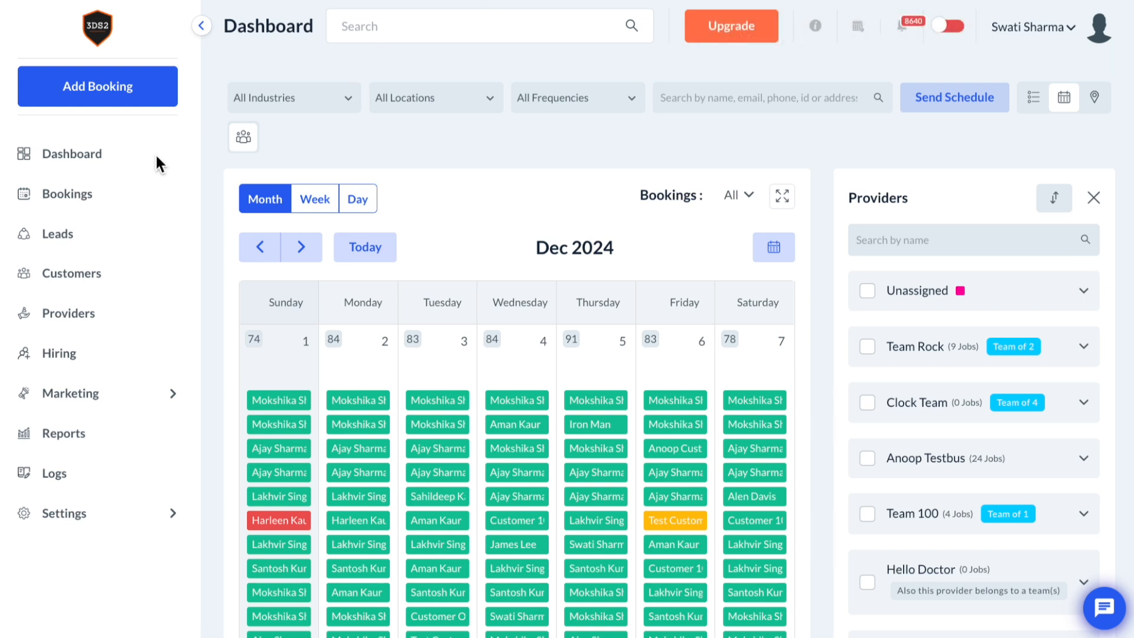
- Open the Cyber Monday Deal form's settings and launch Build UTM parameters with its URL prefilled
click(89, 236)
click(738, 34)
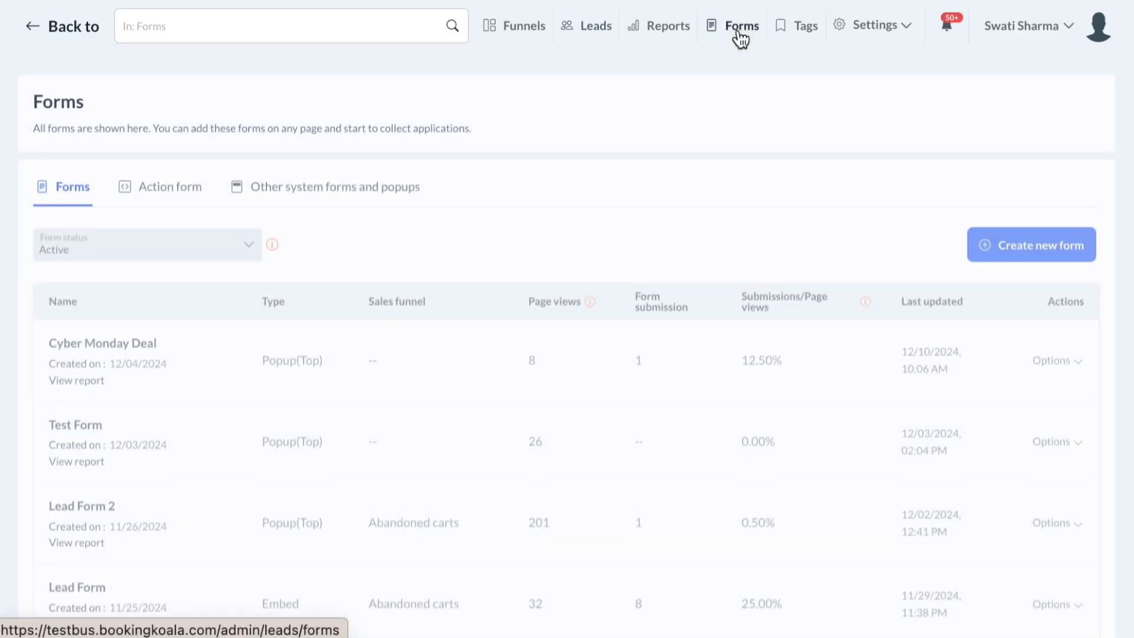
click(1063, 345)
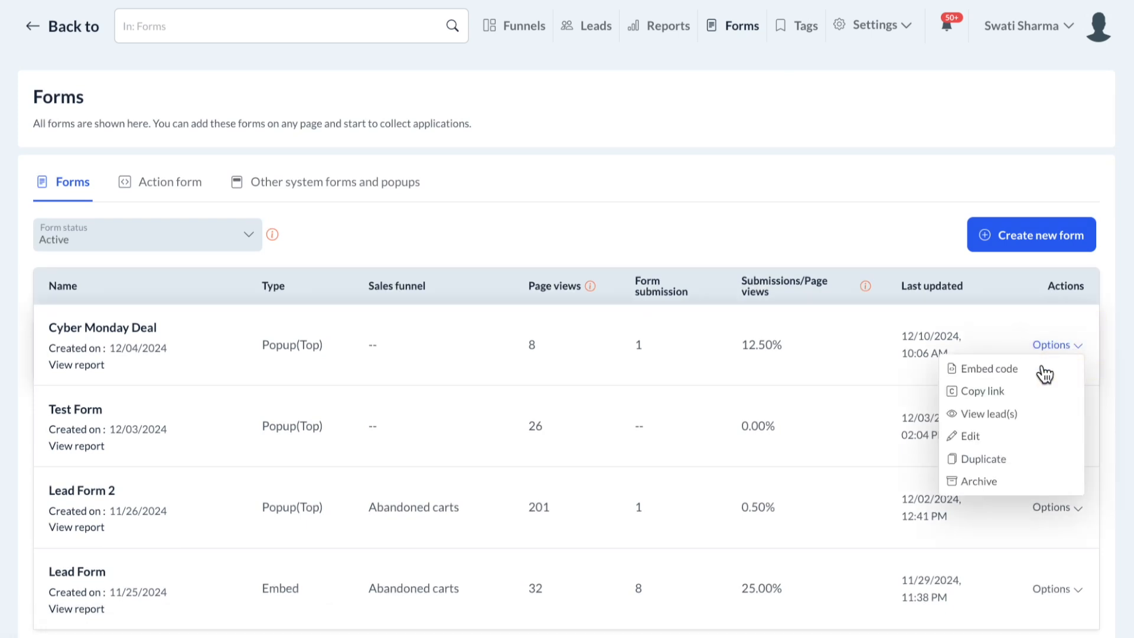
click(998, 440)
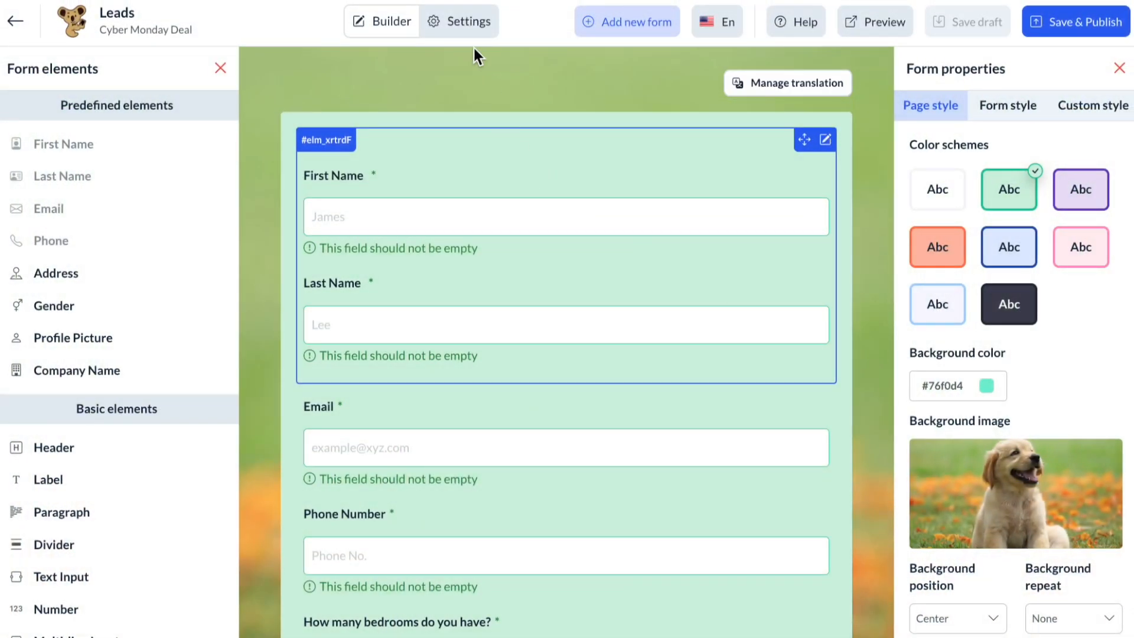
click(465, 24)
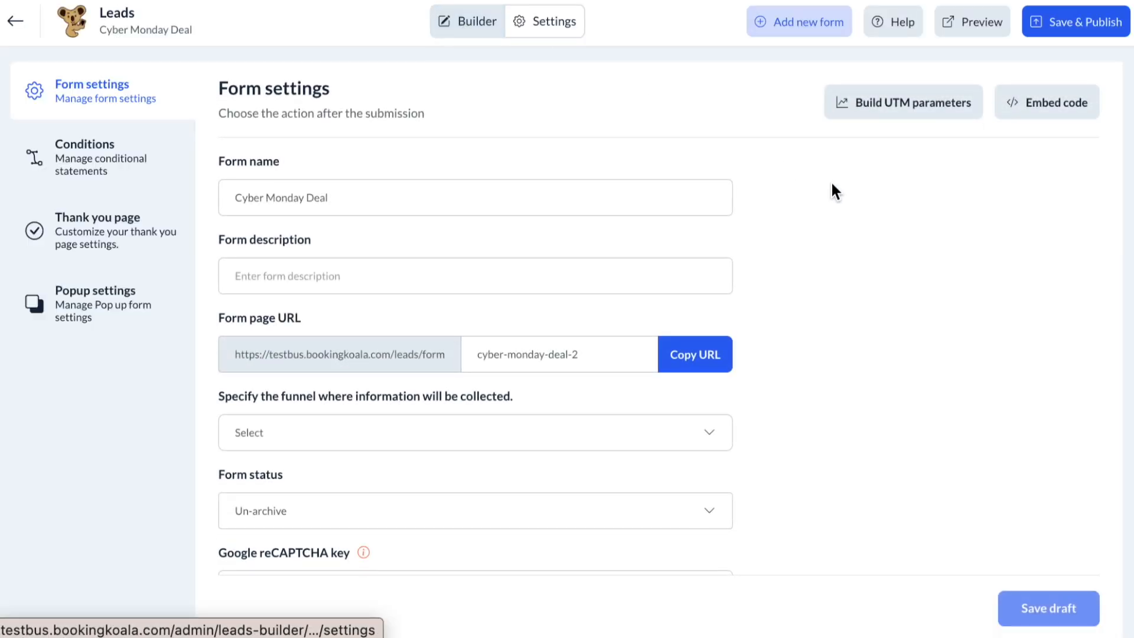
click(882, 113)
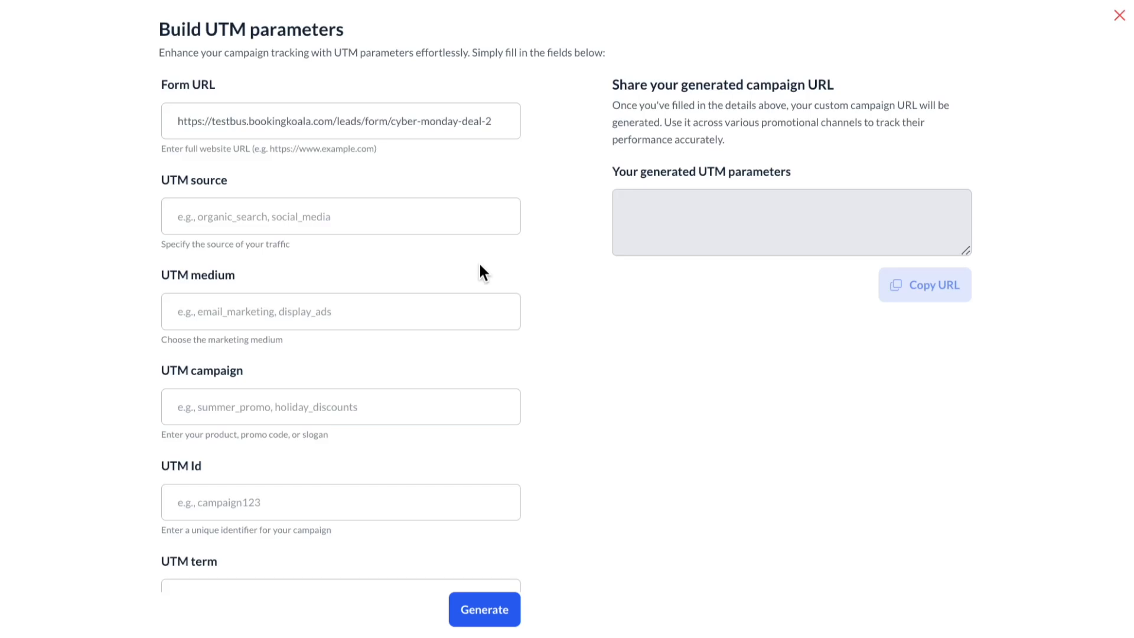
click(408, 218)
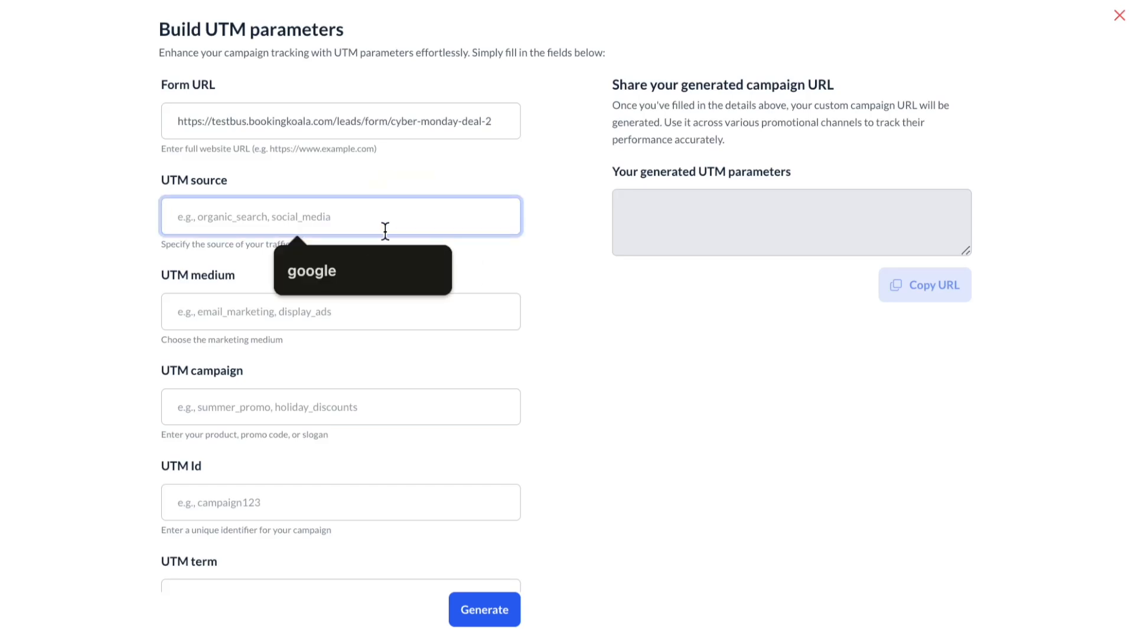
- Enter UTM source google, medium email, campaign 'winter promo' and Id campaign1
click(352, 269)
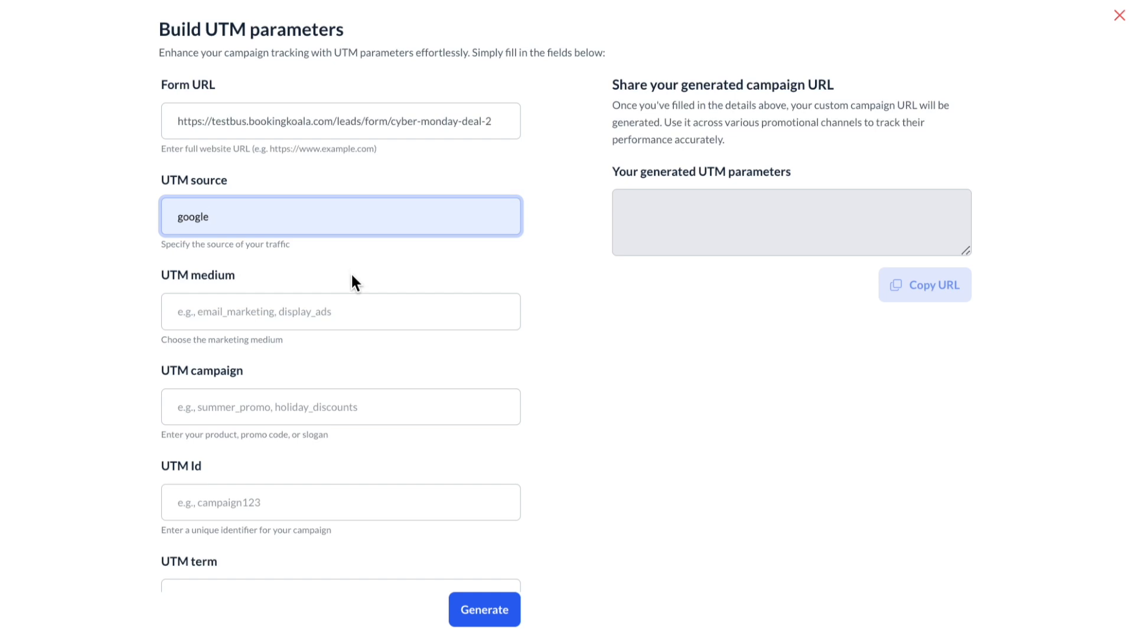
click(348, 316)
text(email)
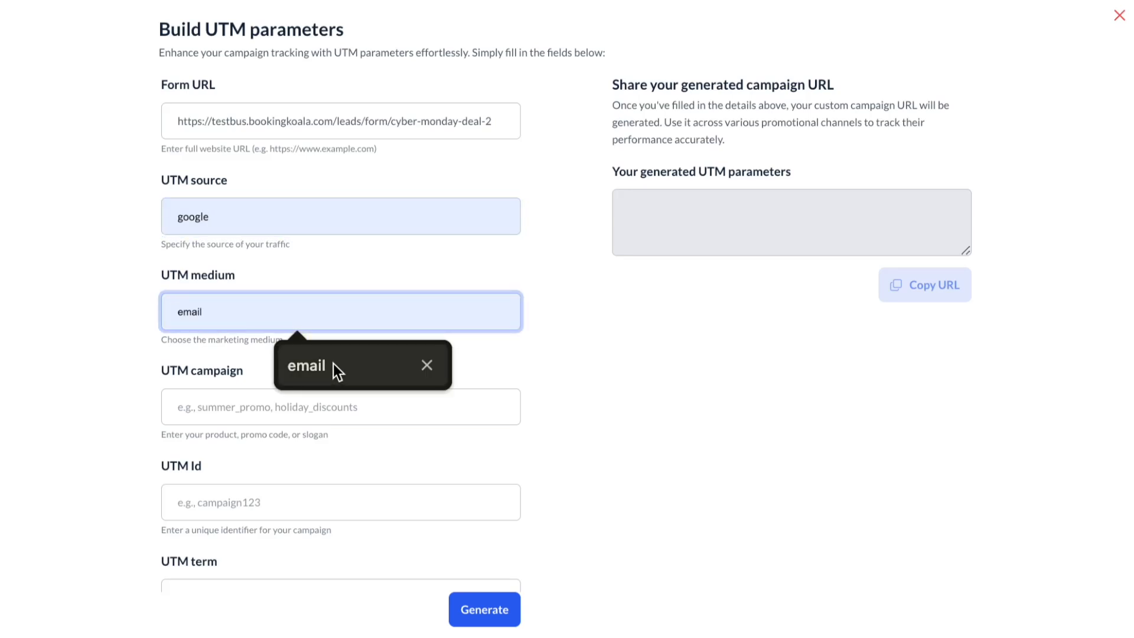
click(333, 363)
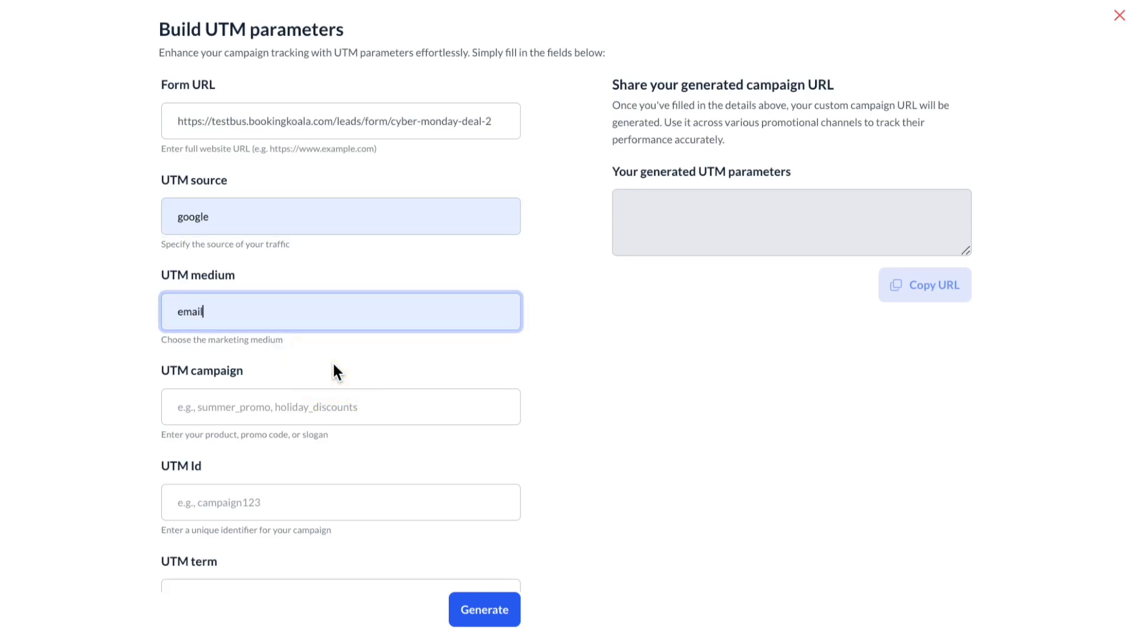
click(340, 408)
text(winter promo)
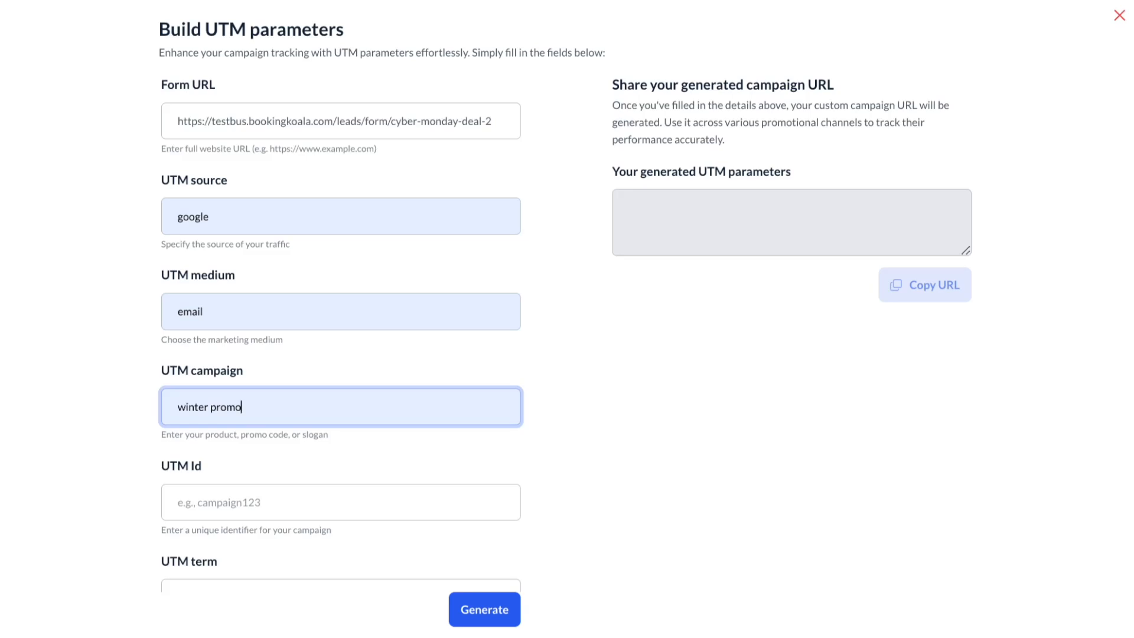
click(324, 513)
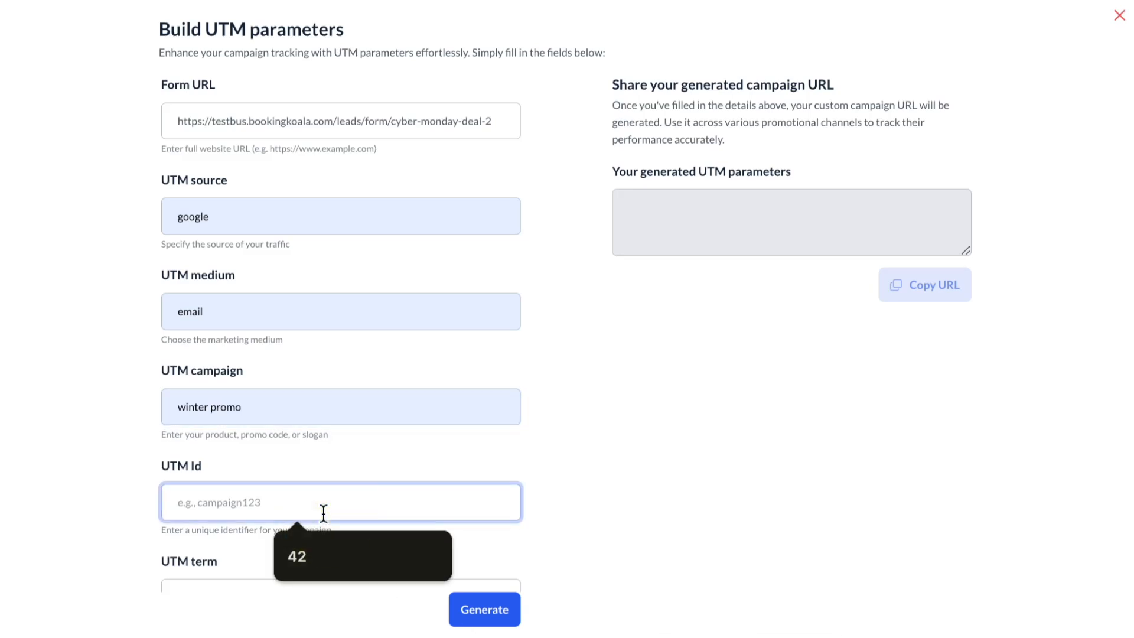
text(campaign)
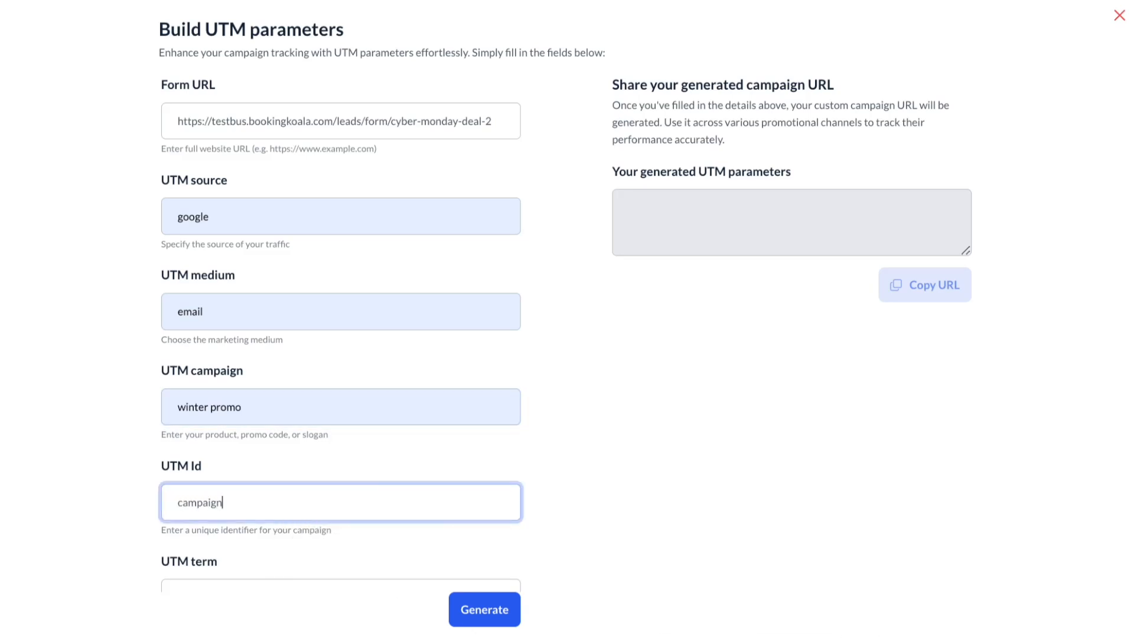
text(1)
- Generate the UTM-tagged campaign URL and copy it to the clipboard
scroll(502, 567, down, 3)
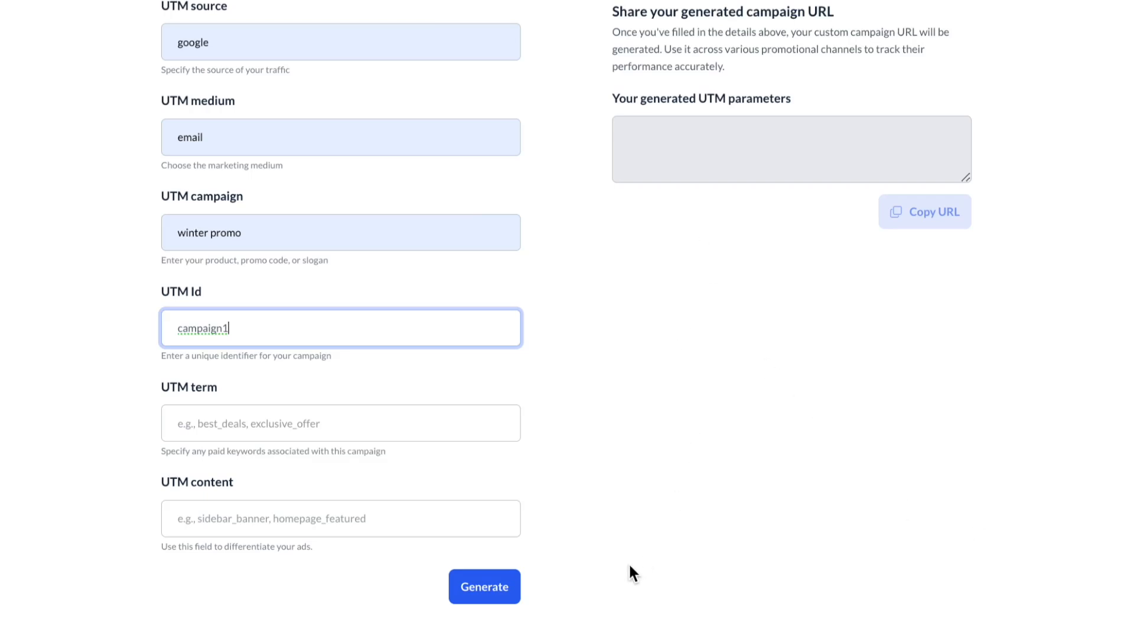
click(474, 593)
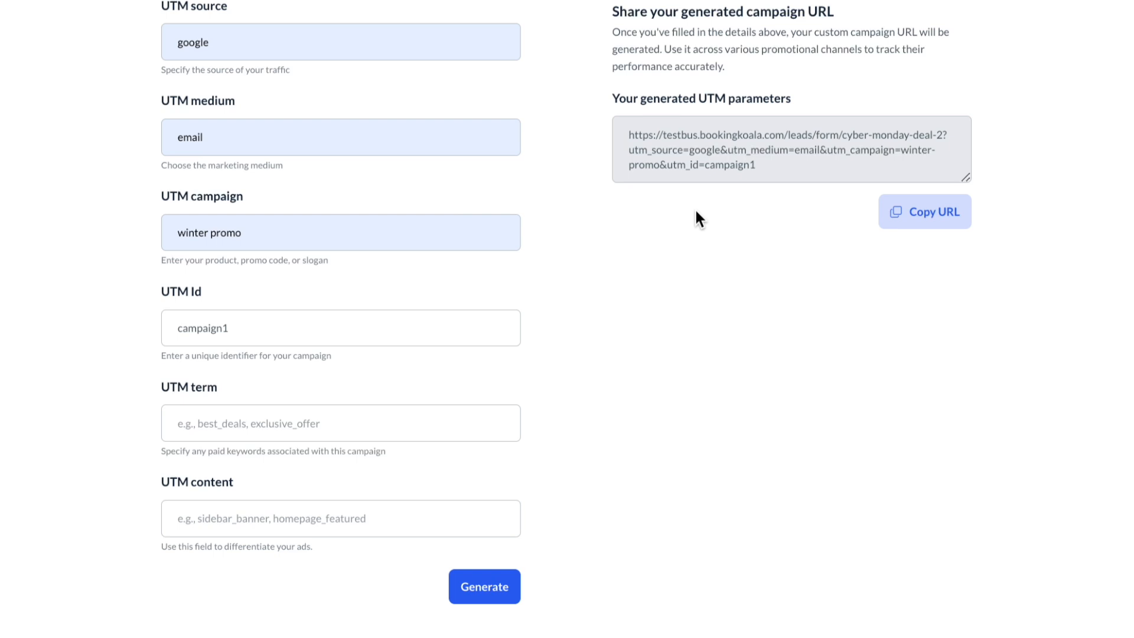
click(910, 214)
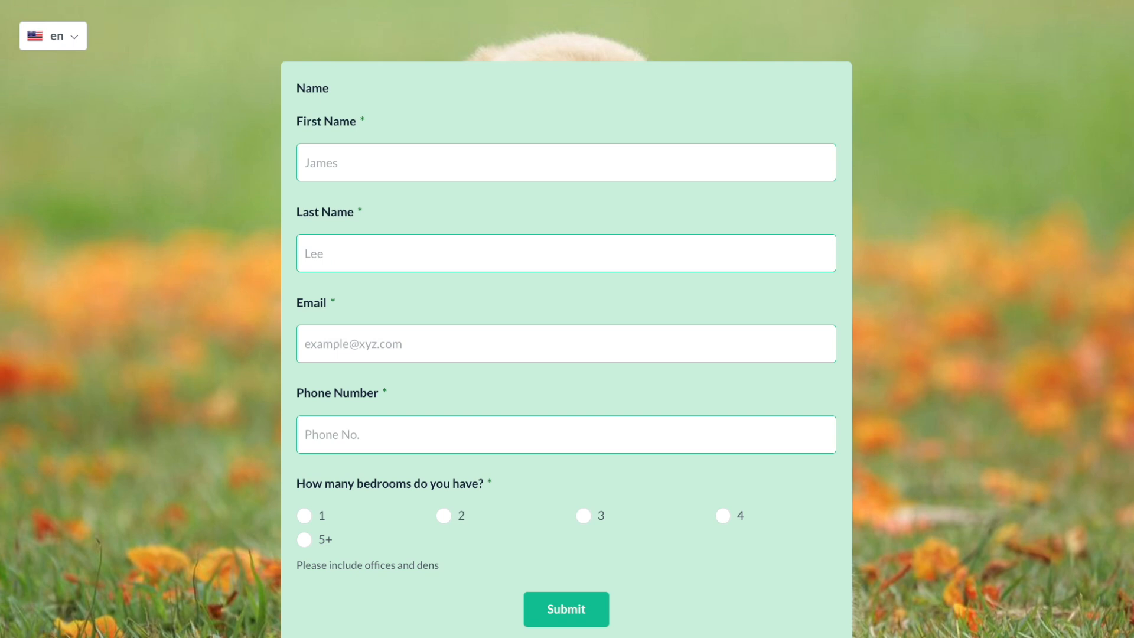
- Fill in the test lead's first and last name, email address and phone number
click(362, 167)
key(Tab)
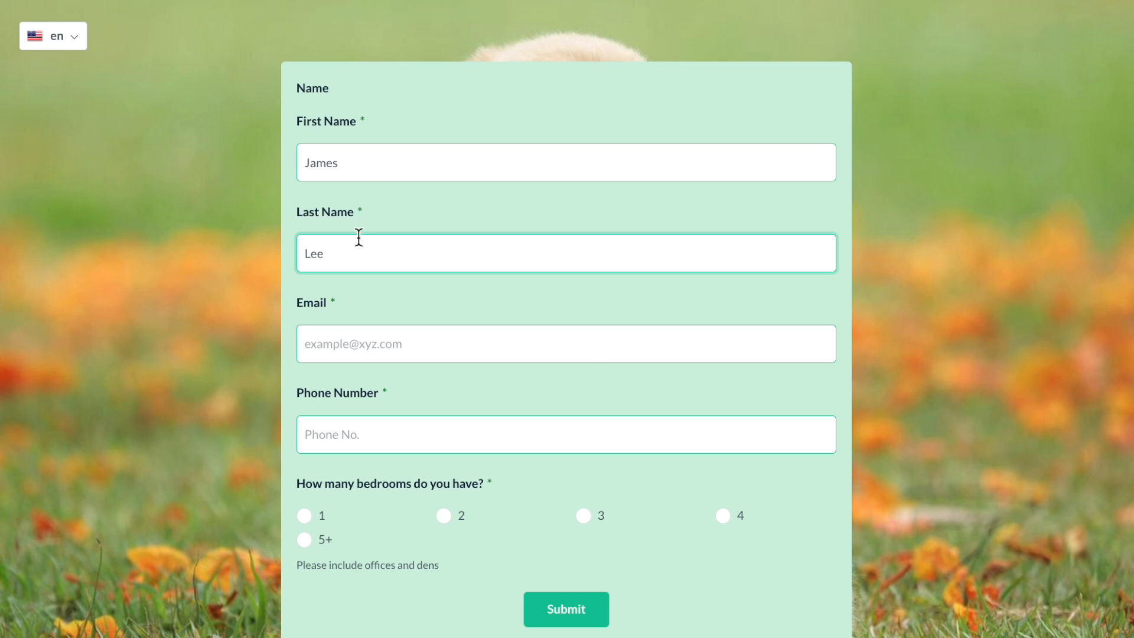
click(375, 339)
text(example@fake.c)
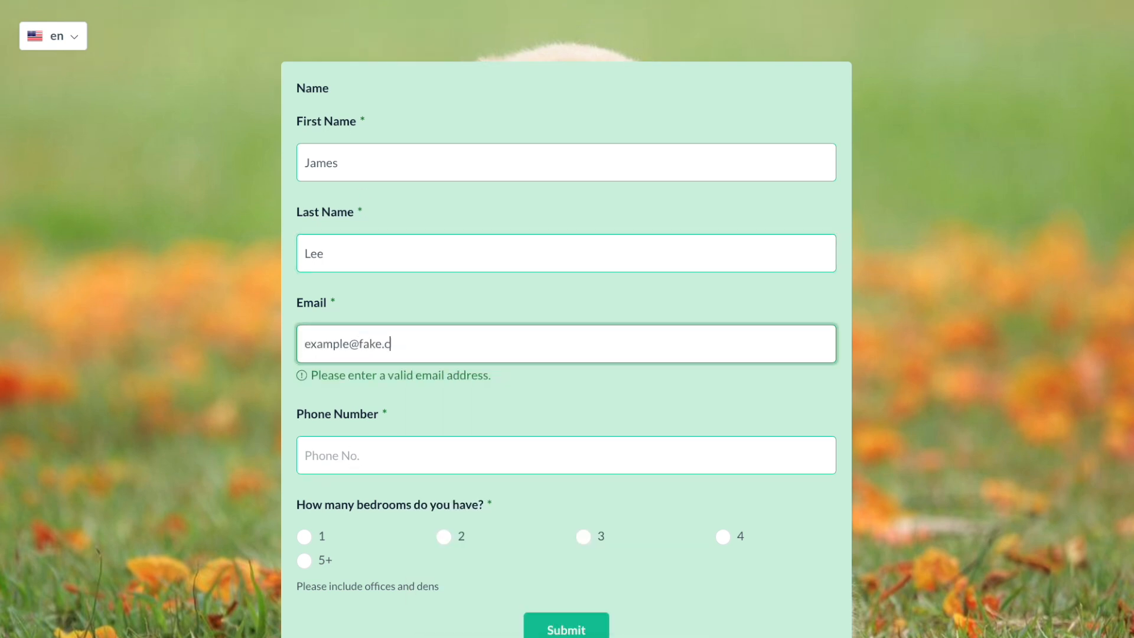
text(om)
key(Tab)
text(203-555-1234)
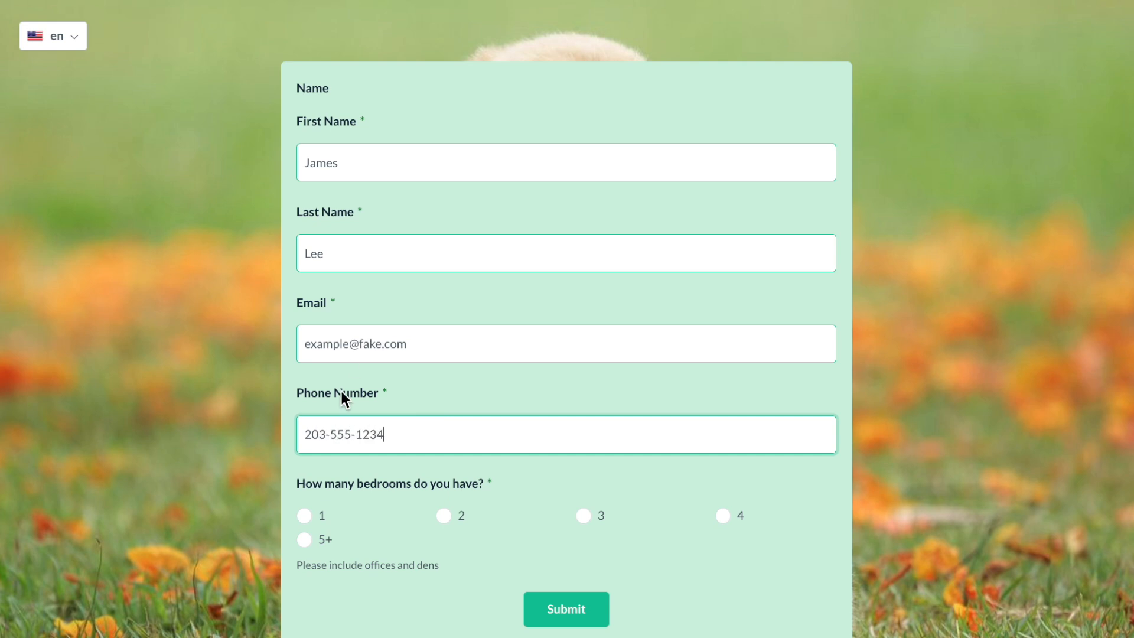
- Choose 1 bedroom, 1 bathroom and service date 12/18/2024, then submit the lead
click(304, 518)
scroll(304, 518, down, 2)
click(305, 518)
scroll(303, 529, down, 2)
click(330, 553)
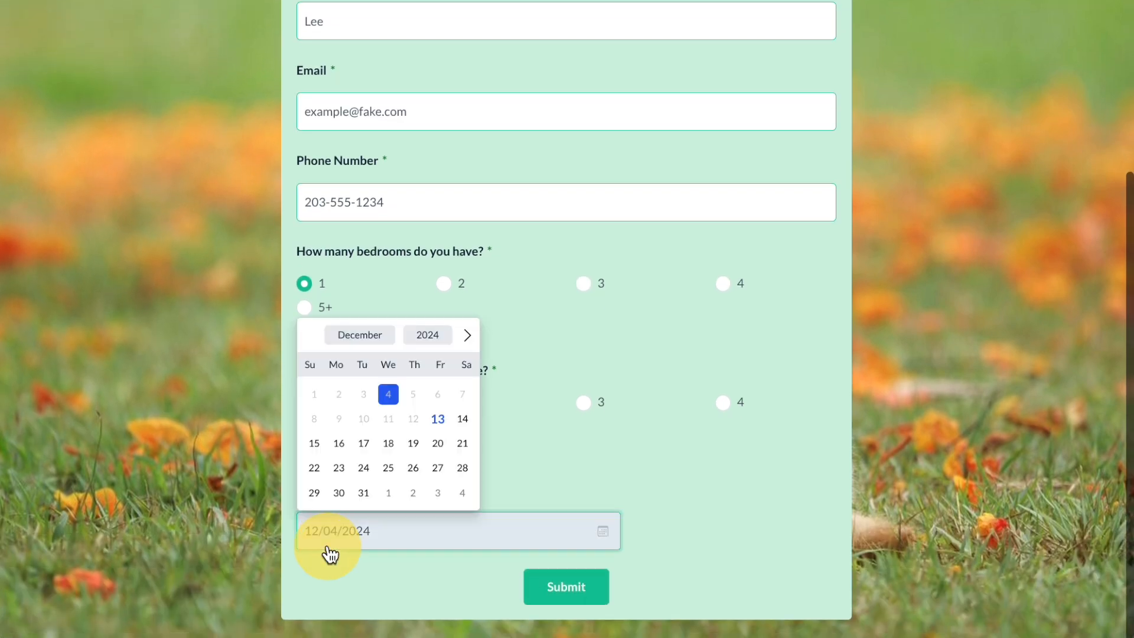
click(390, 445)
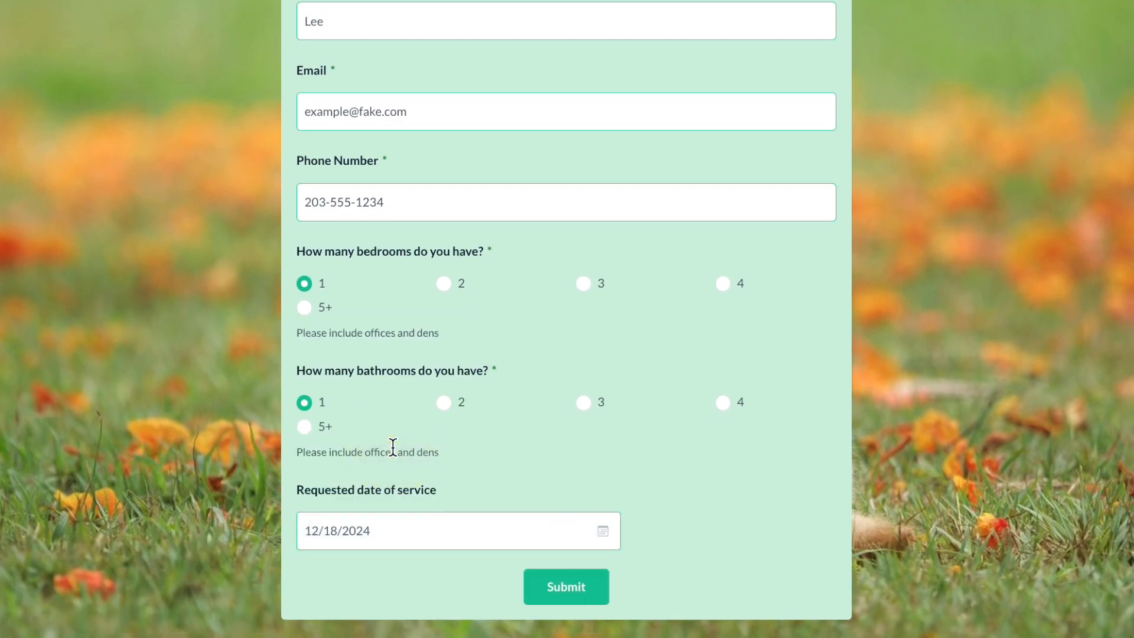
click(550, 588)
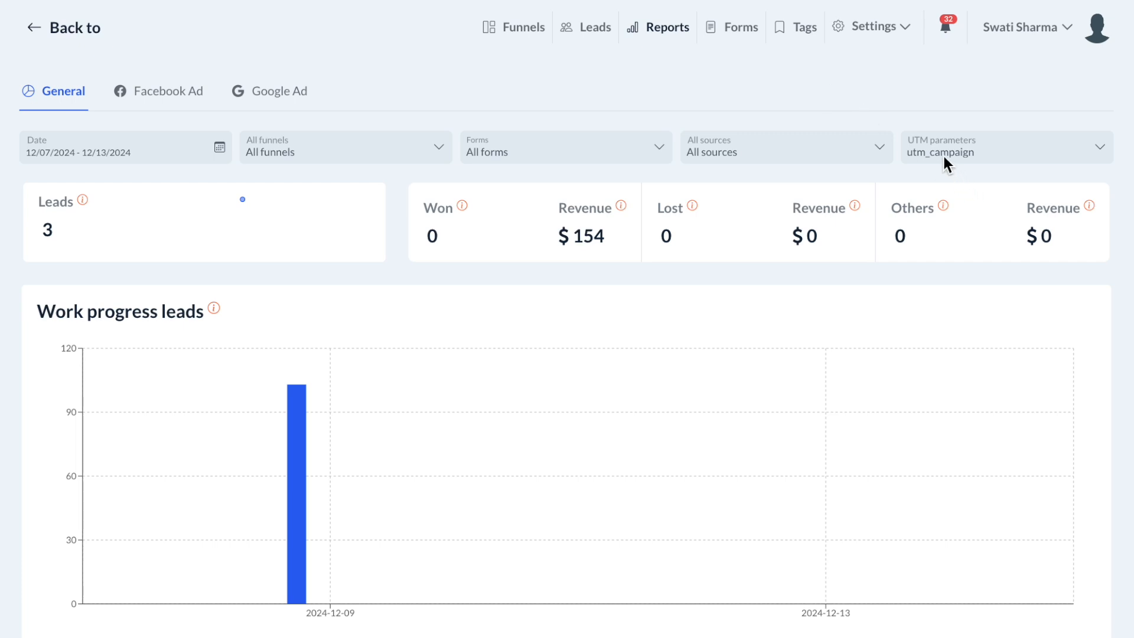
- Review the UTM parameter choices, keep utm_campaign, and scroll to the UTM parameters table
click(975, 150)
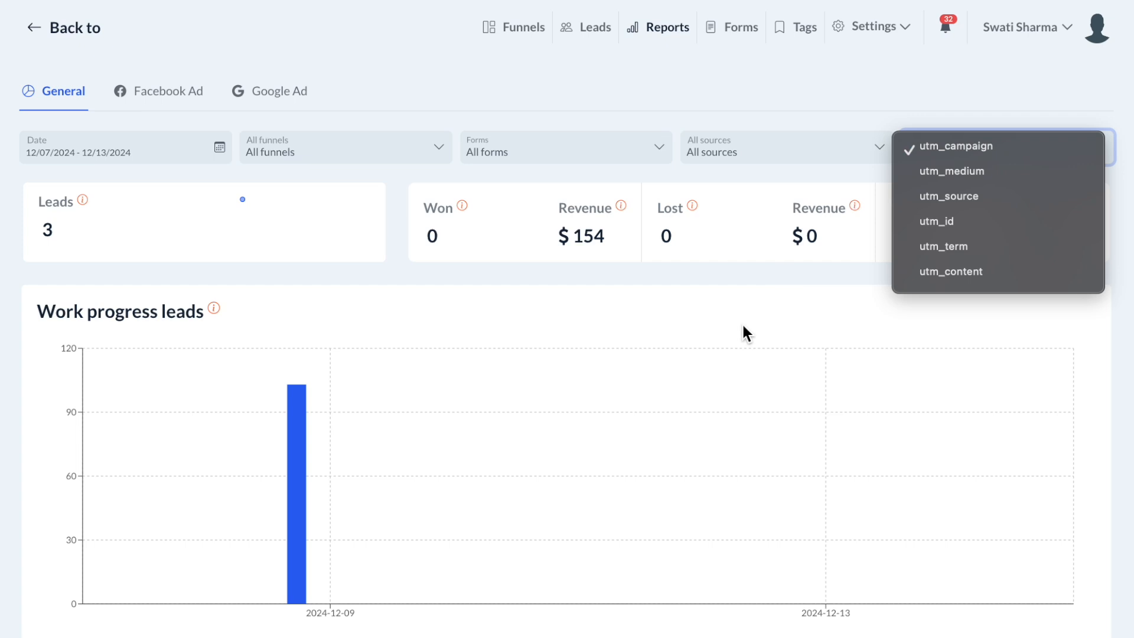
click(802, 266)
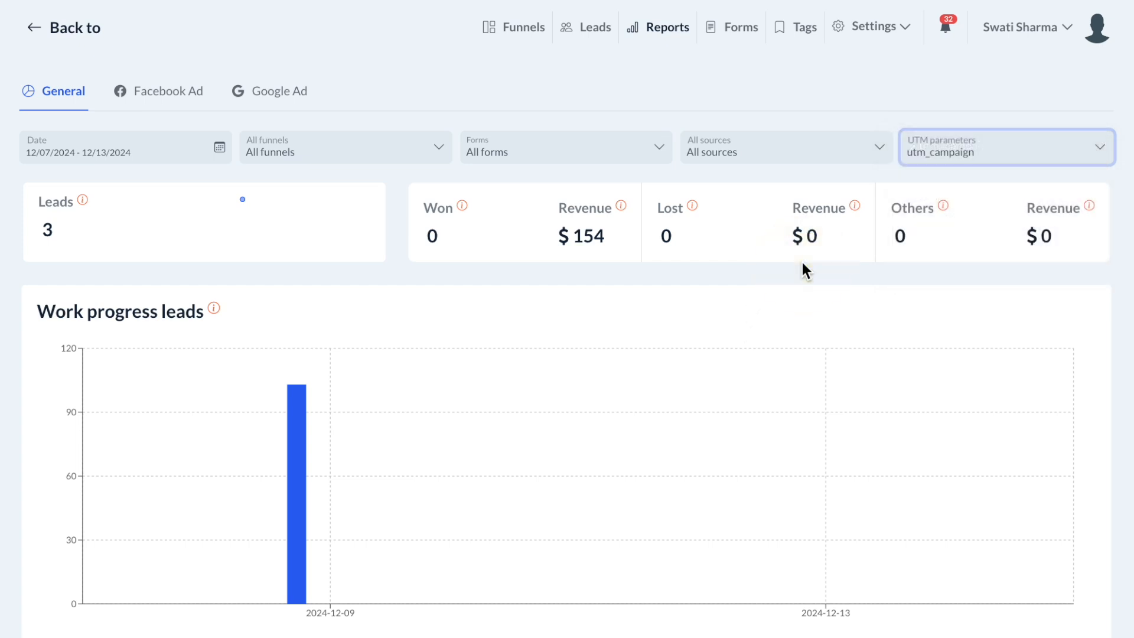
scroll(802, 265, down, 15)
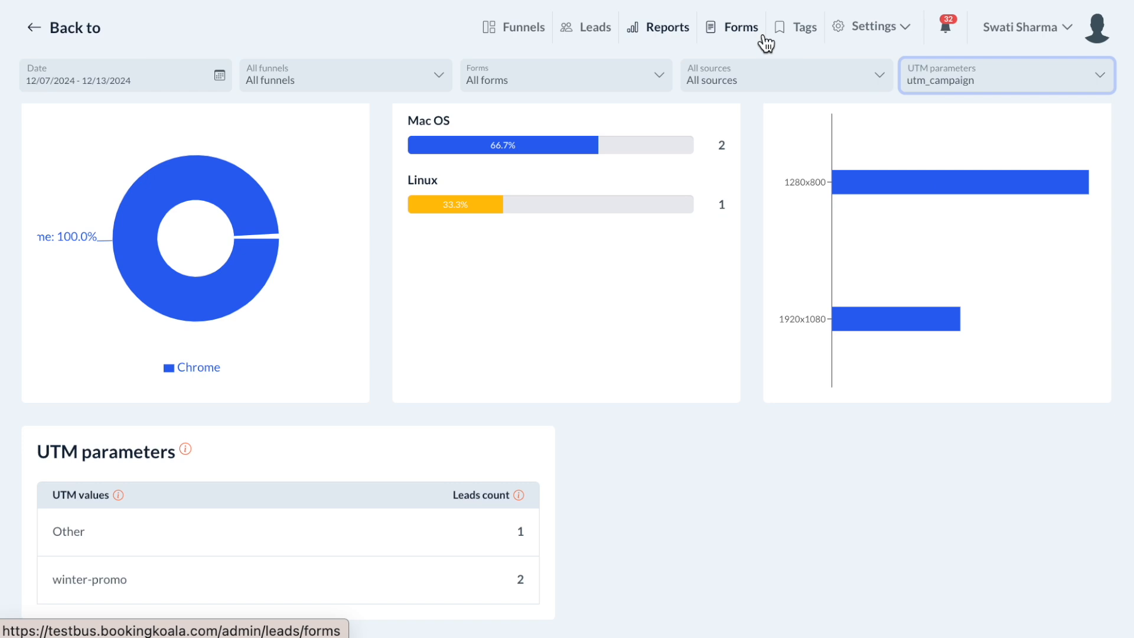
- Break the UTM report down by utm_medium, then switch it to utm_source
click(919, 81)
click(933, 101)
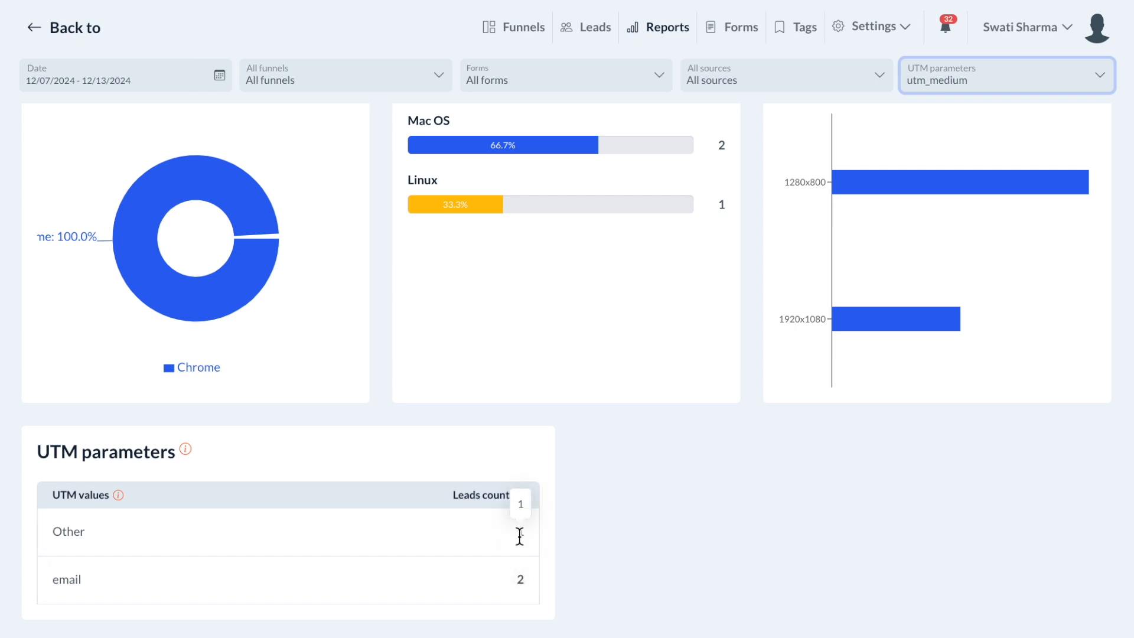
click(995, 56)
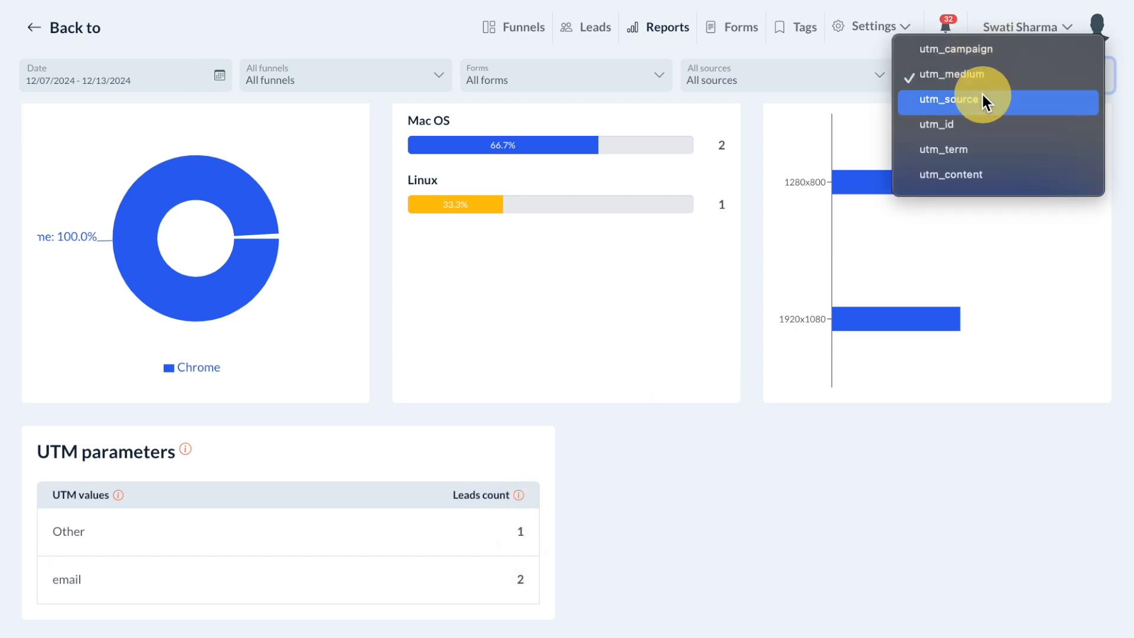
click(983, 97)
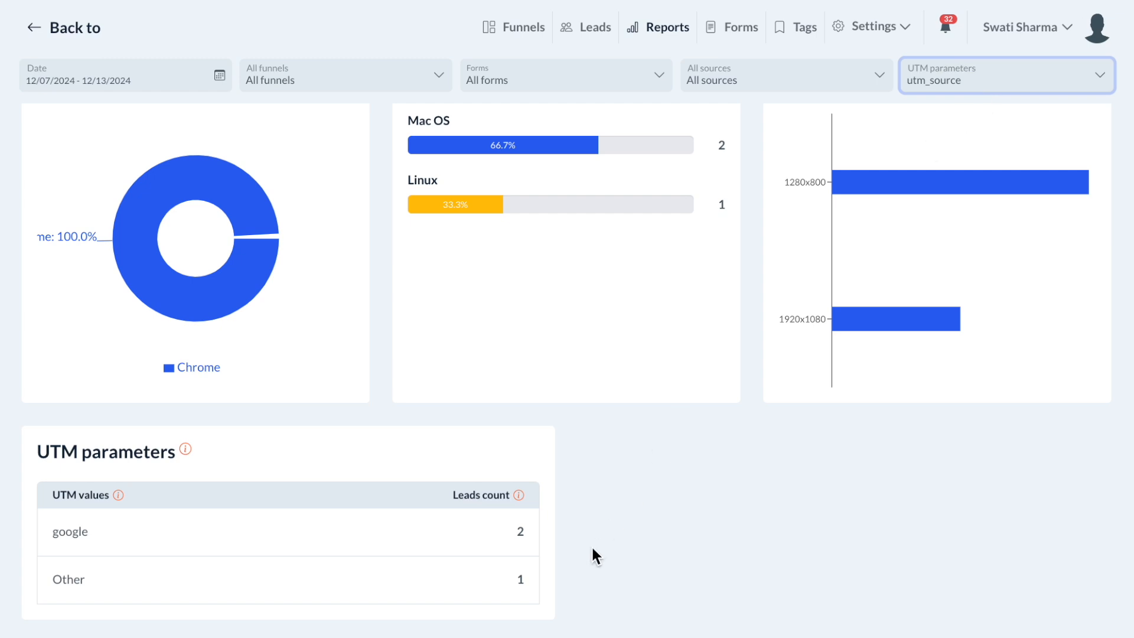